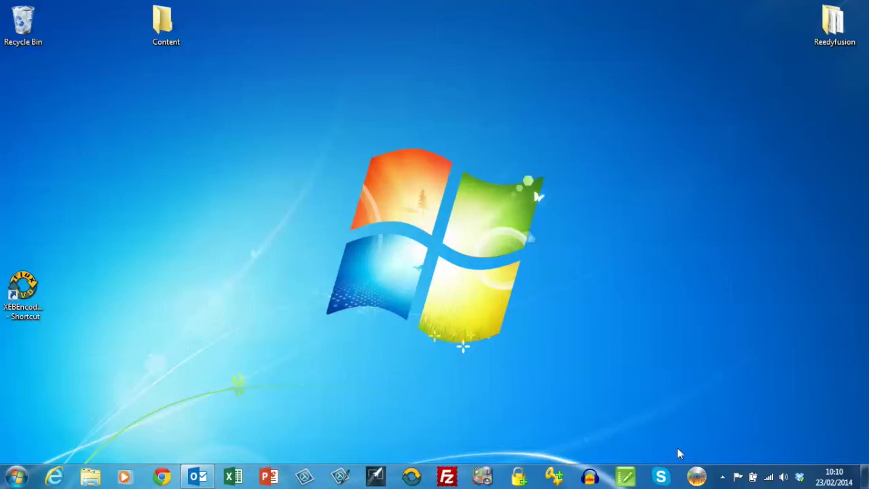
Step: Preview the brochure PDF in the Content folder, then launch ProtectUSB Content's preparation window
double_click(167, 24)
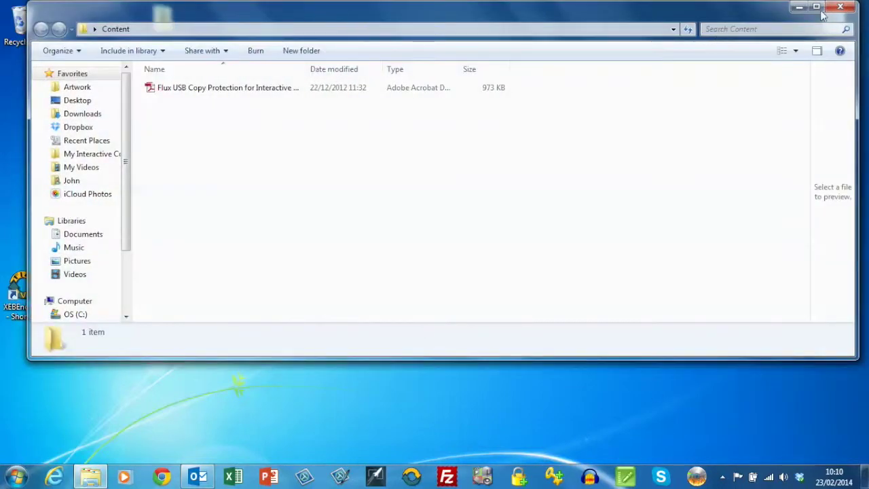
double_click(306, 88)
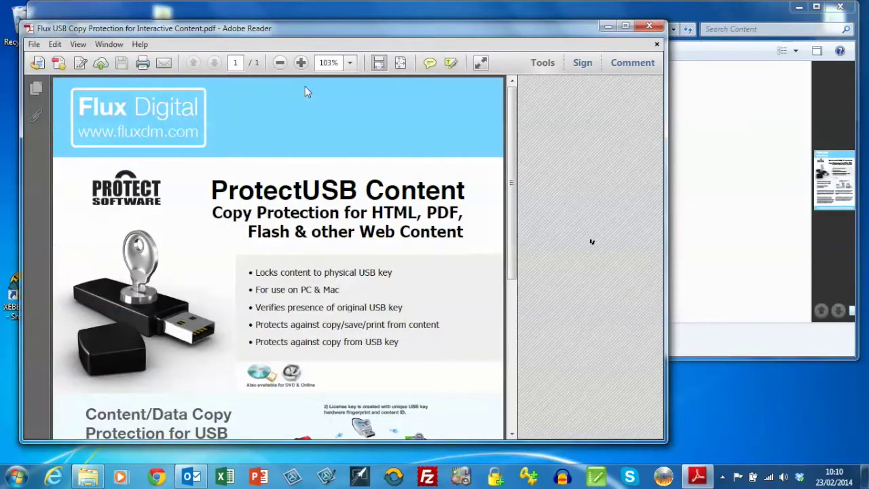
click(649, 27)
click(846, 8)
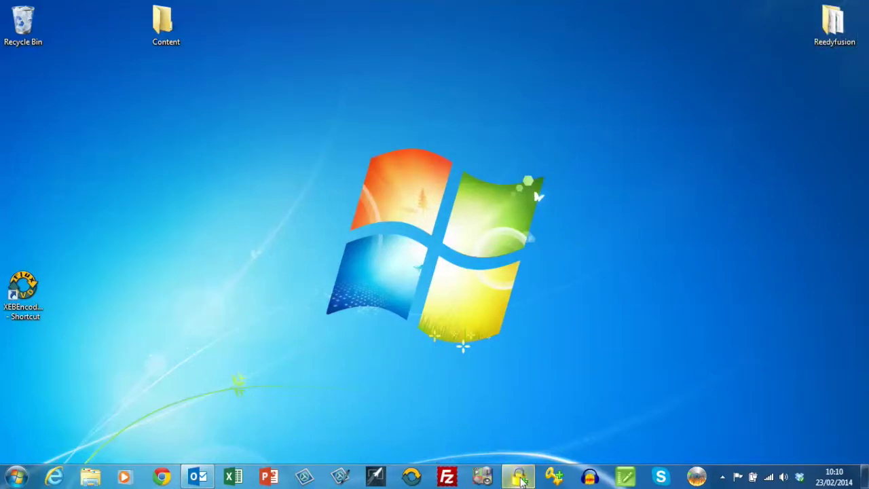
click(519, 477)
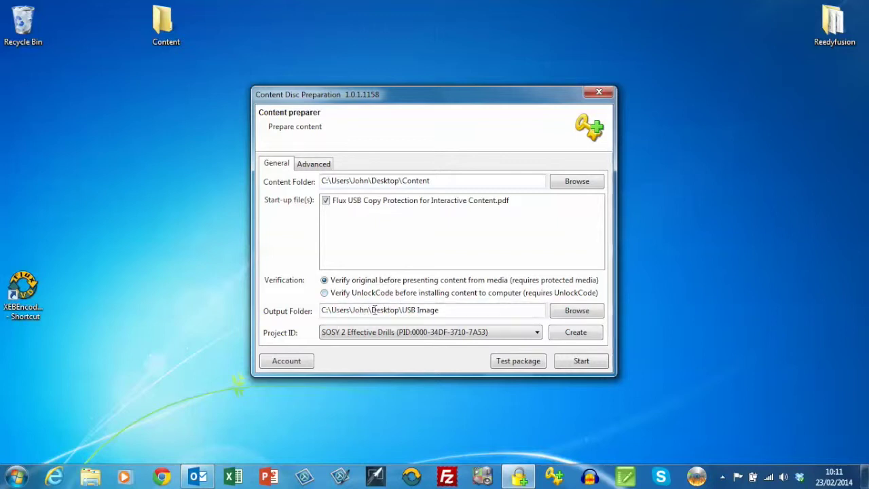
Step: Create a new desktop folder named 'USB Content'
right_click(143, 187)
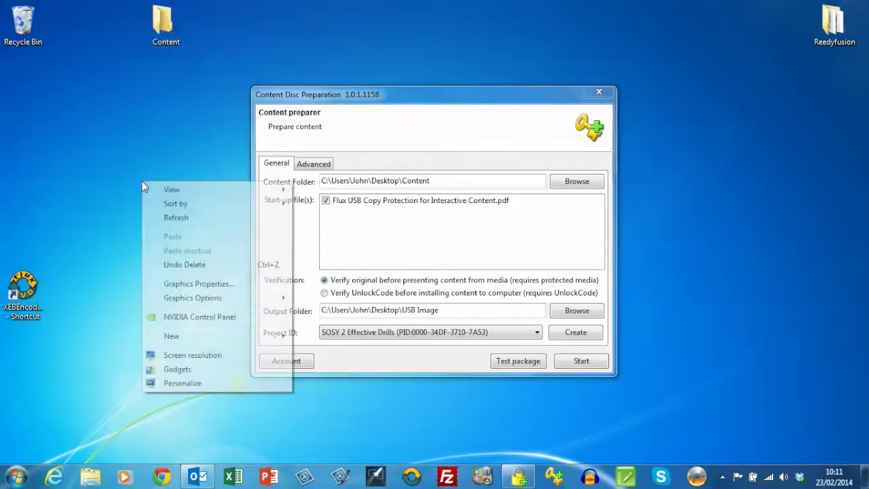
mouse_move(172, 340)
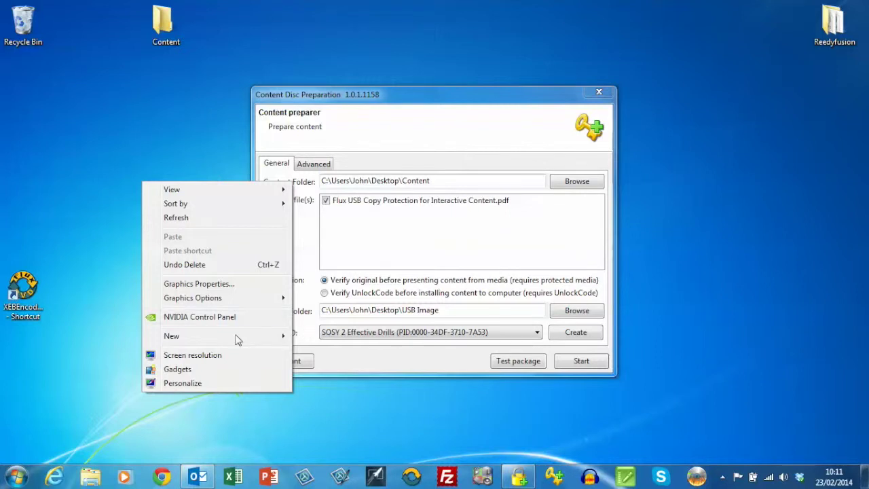
mouse_move(200, 341)
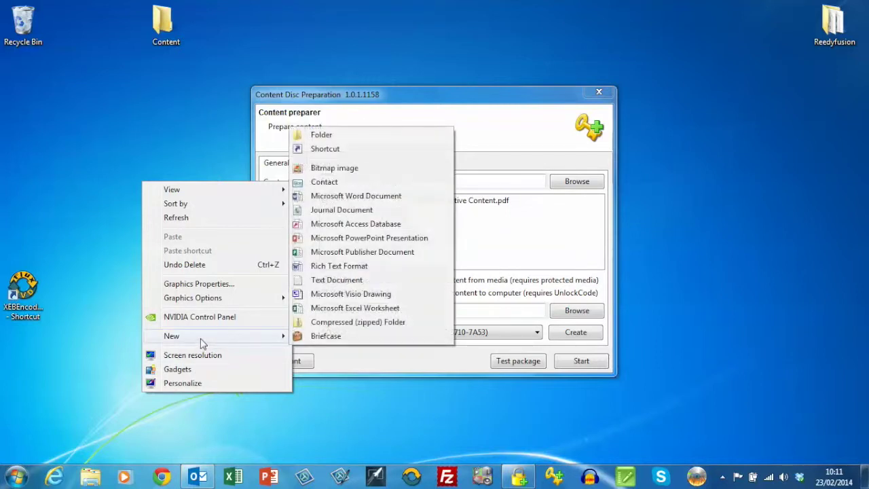
click(331, 136)
text(U)
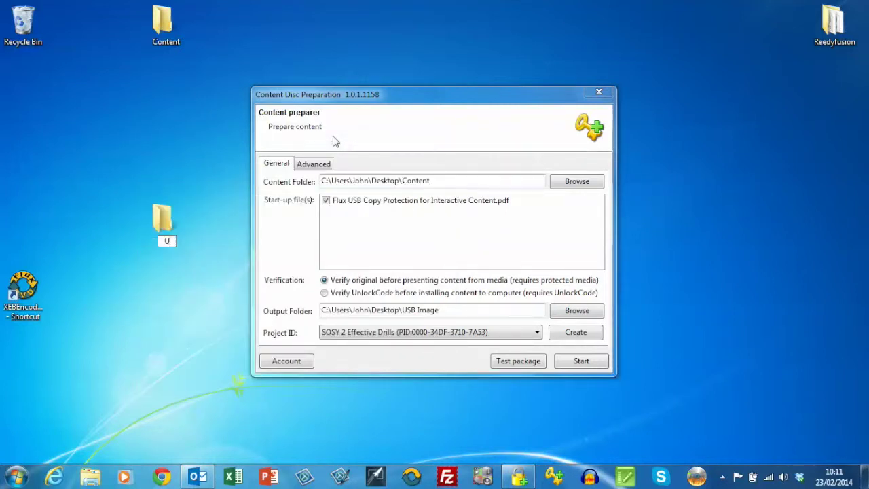
text(SB Content)
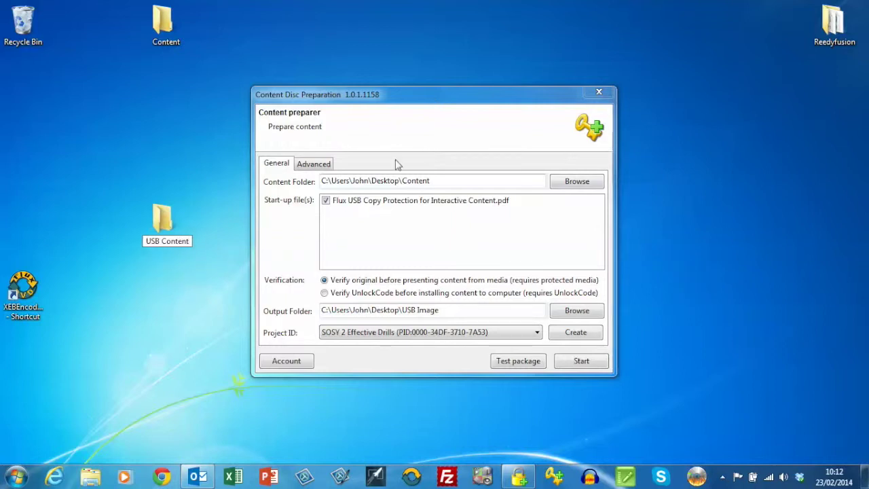
key(Return)
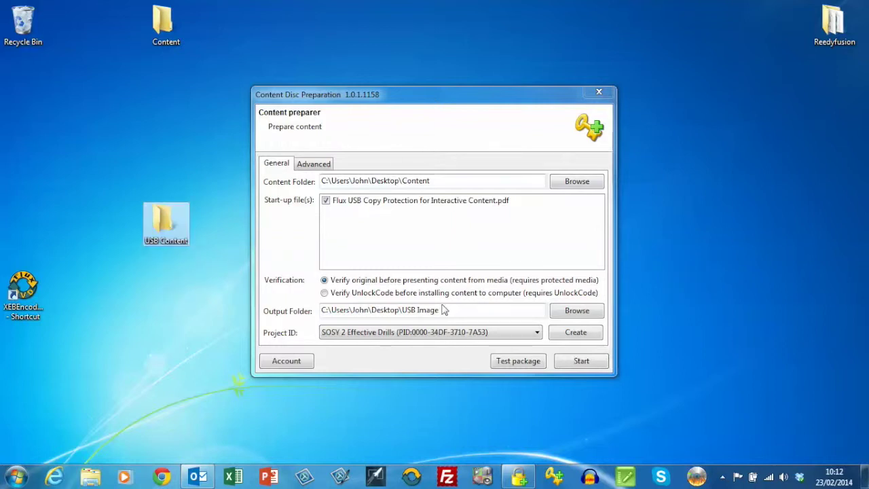
Step: Set Desktop\USB Content as the output folder for the package
click(585, 313)
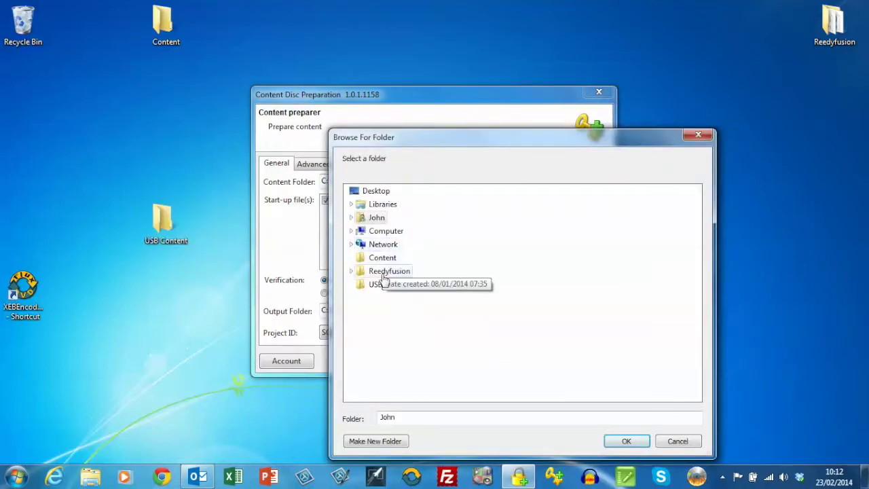
click(385, 284)
click(625, 442)
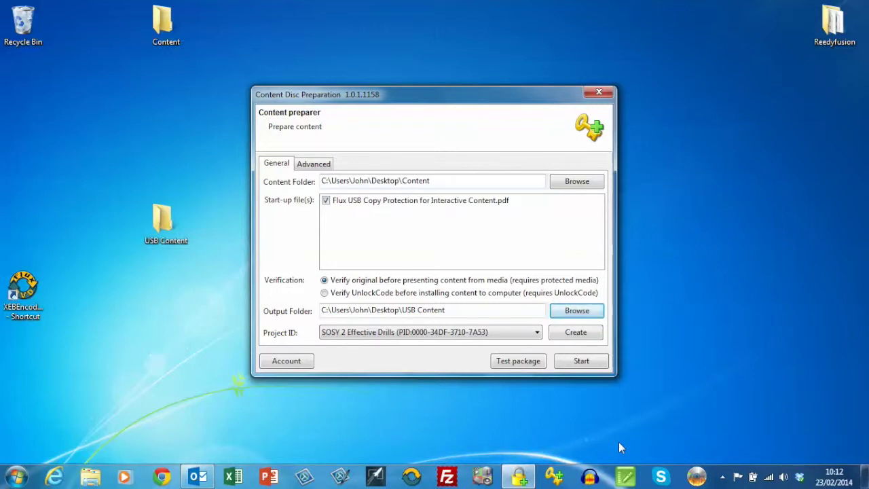
click(572, 332)
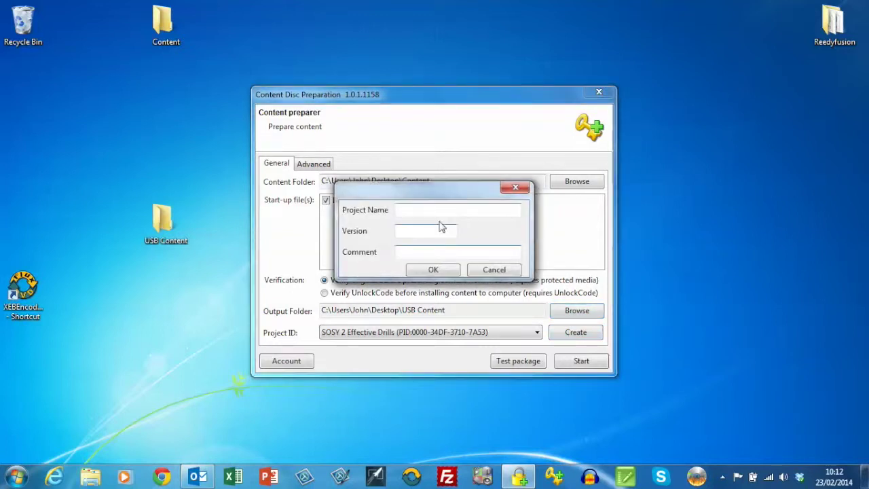
Step: Create the project 'Test USB Protection', version 1, with comment 'Demo Video'
click(413, 208)
text(TEst USB)
key(BackSpace)
key(BackSpace)
key(BackSpace)
key(BackSpace)
key(BackSpace)
key(BackSpace)
key(BackSpace)
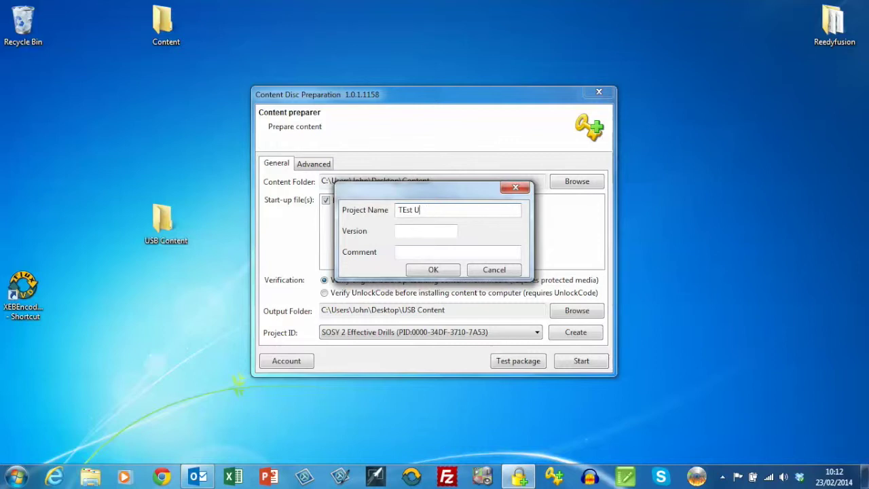
text(est USB Protecyio)
key(BackSpace)
key(BackSpace)
text(tion)
click(402, 233)
text(1)
click(403, 252)
text(Dem)
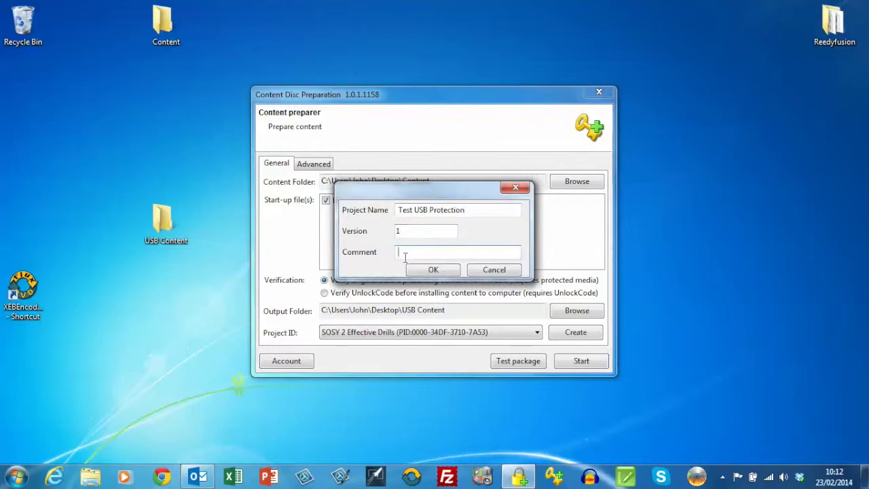
text(o Video)
click(418, 270)
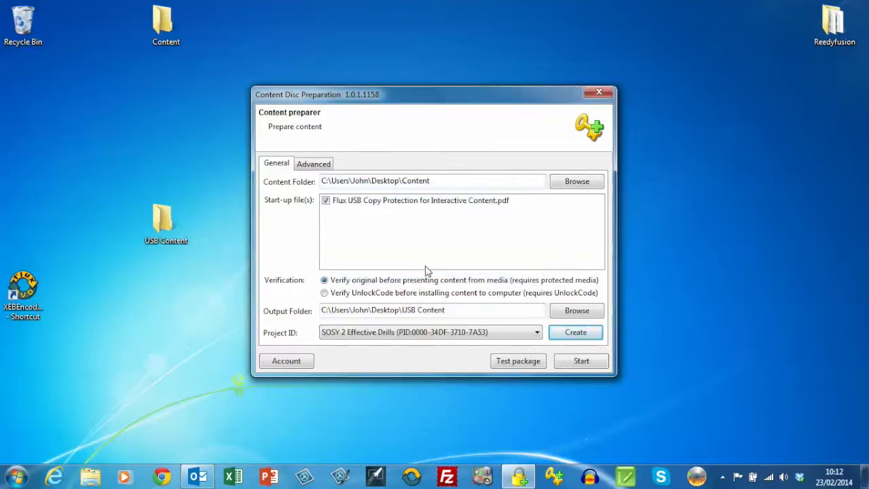
Step: Select Test USB Protection as Project ID, prepare the package, and close the log
click(535, 334)
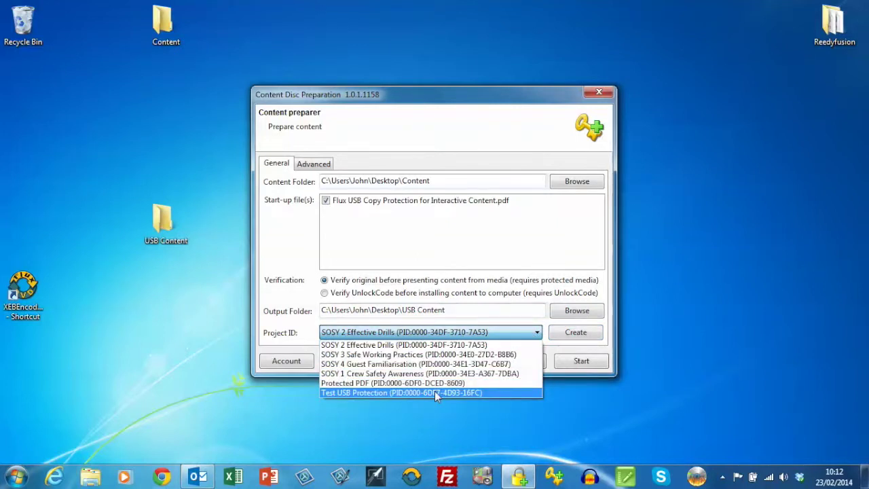
click(434, 393)
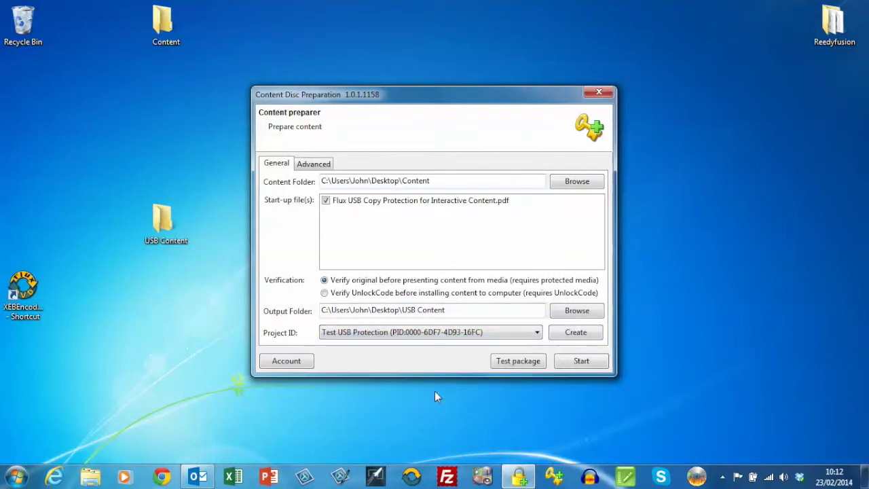
click(590, 362)
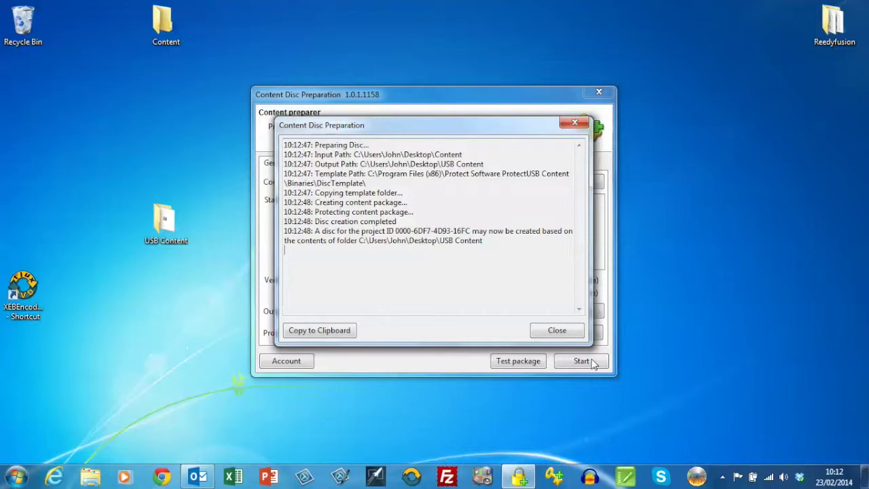
click(577, 337)
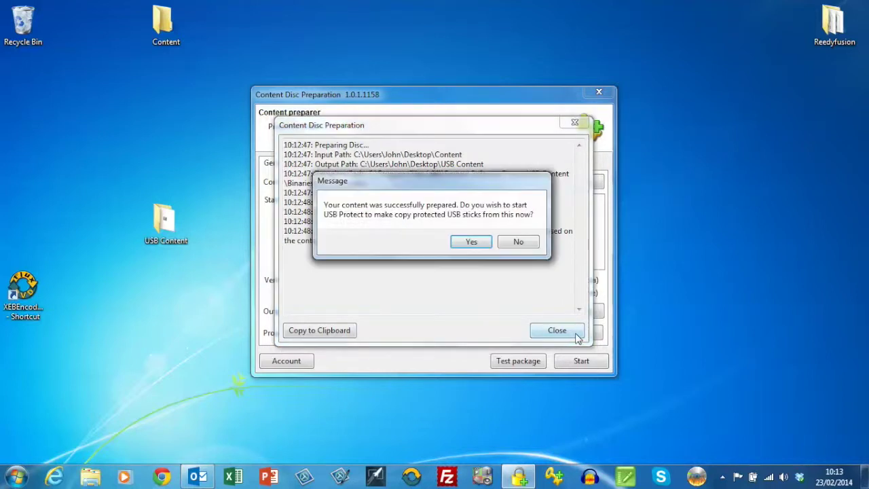
Step: Accept starting USB Protect and turn off demo mode
click(471, 244)
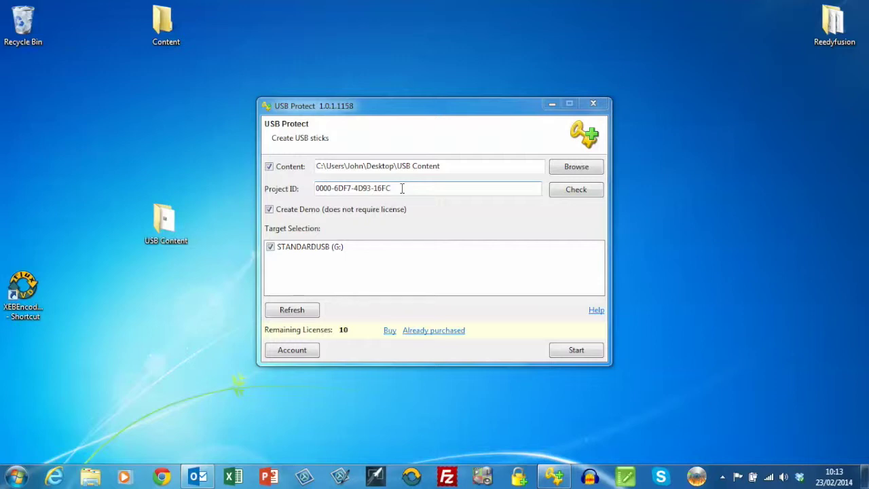
click(270, 210)
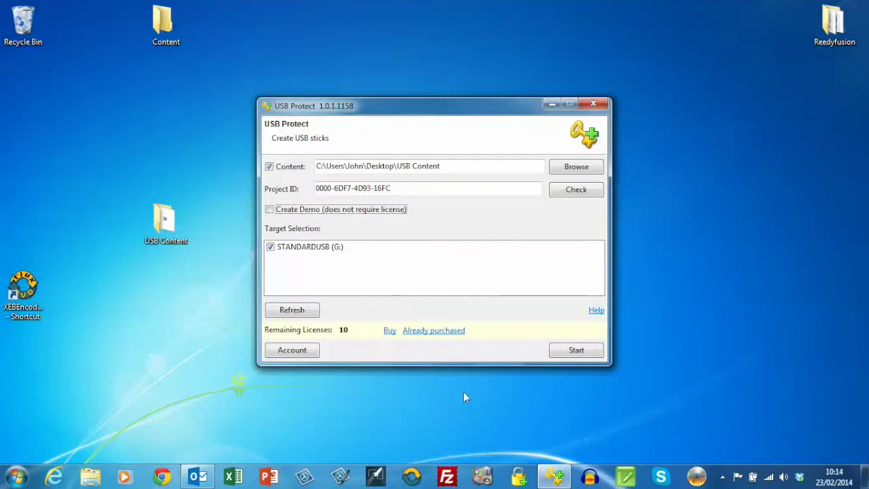
Step: Write the protected content to STANDARDUSB (G:), acknowledge success, and close USB Protect
click(581, 349)
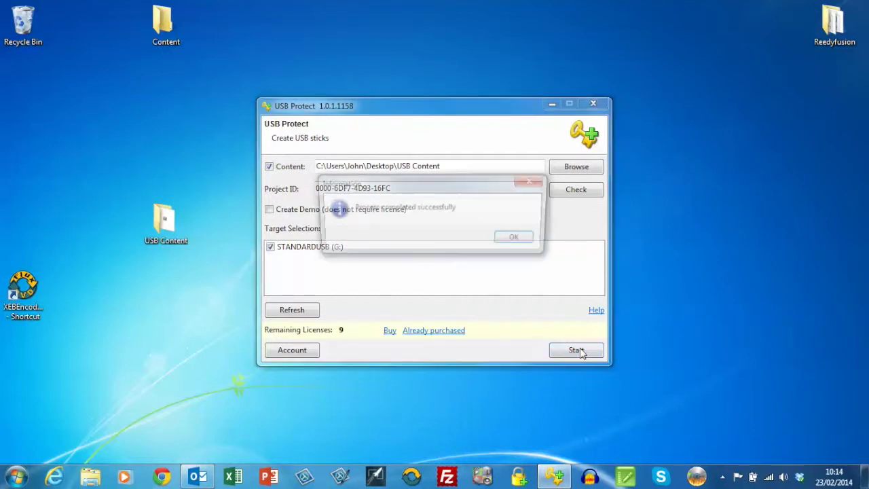
click(520, 239)
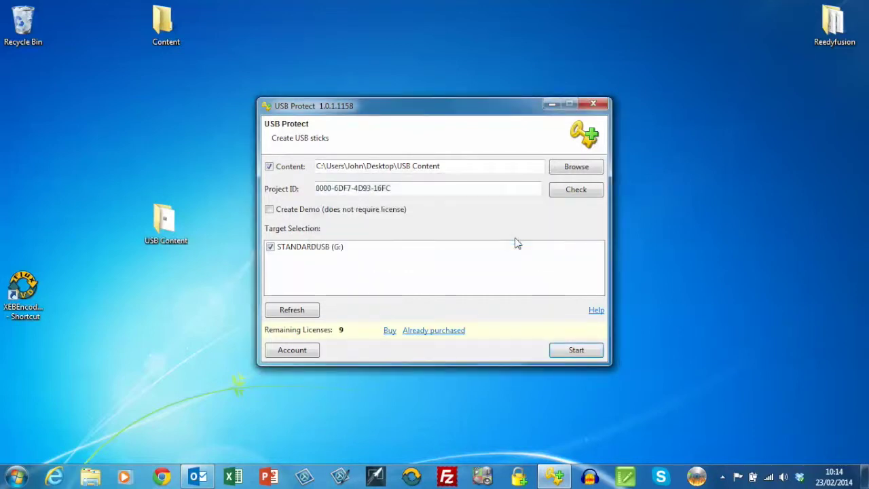
click(594, 104)
Step: Open the STANDARDUSB (G:) drive from Computer and run Start.exe on it
click(18, 476)
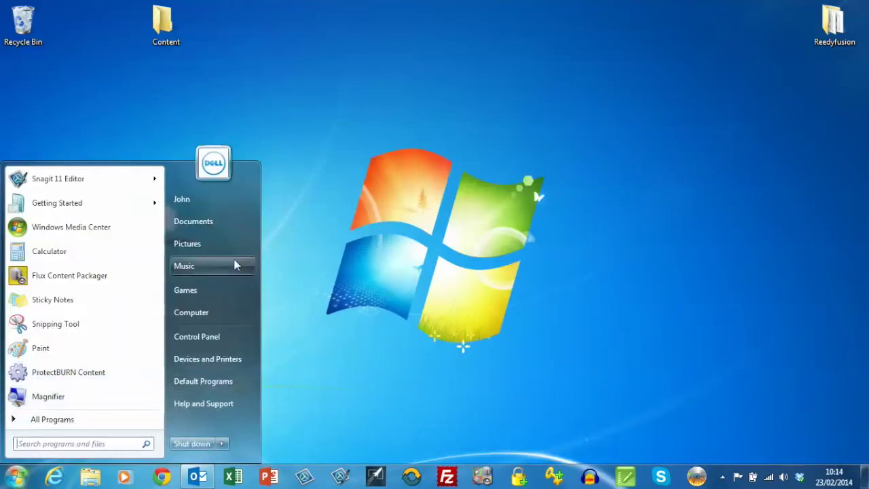
click(207, 310)
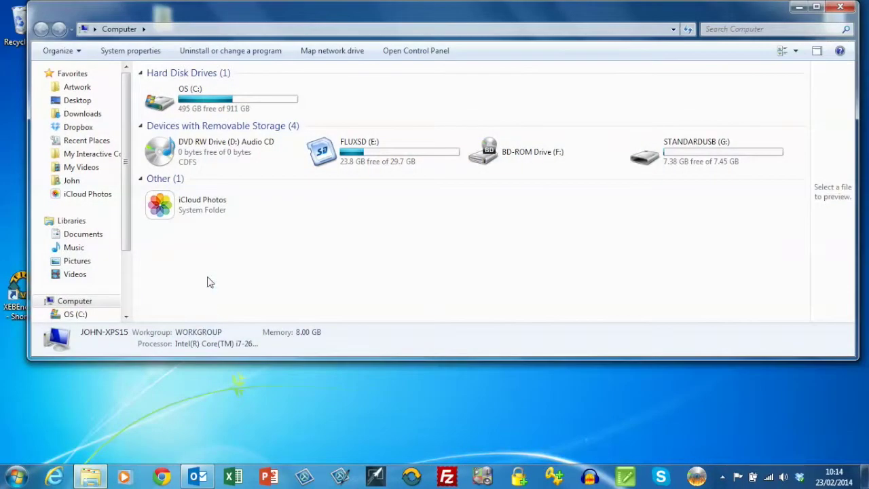
double_click(696, 155)
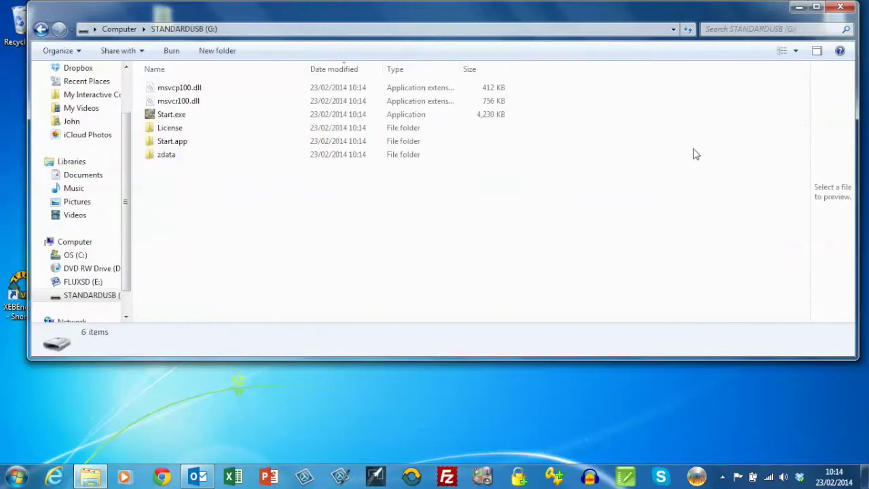
double_click(177, 117)
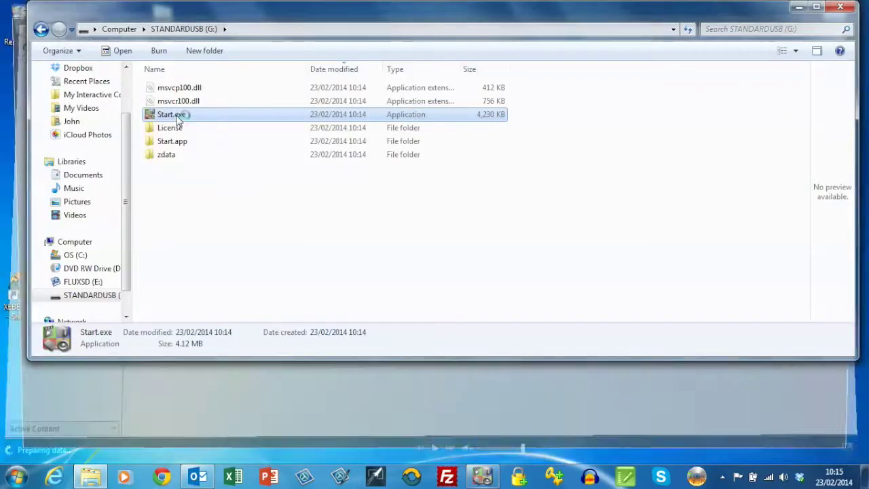
Step: View the protected brochure, then close the viewer and the drive's Explorer window
click(121, 411)
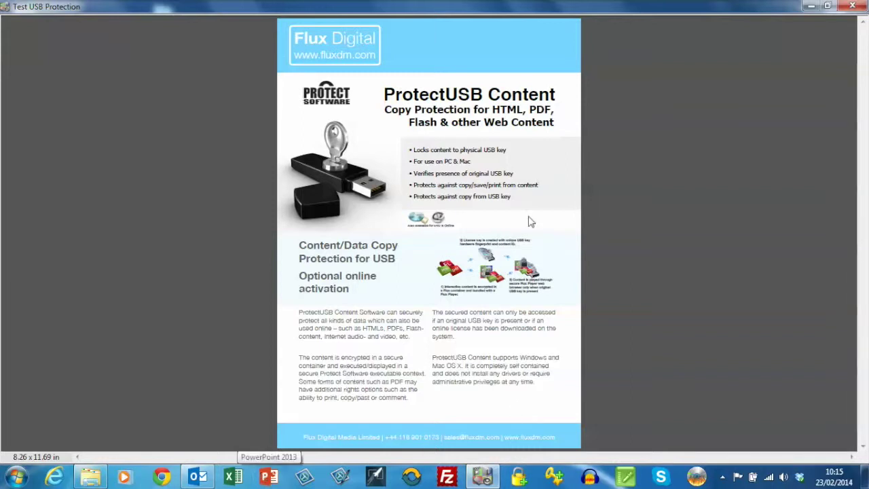
click(854, 7)
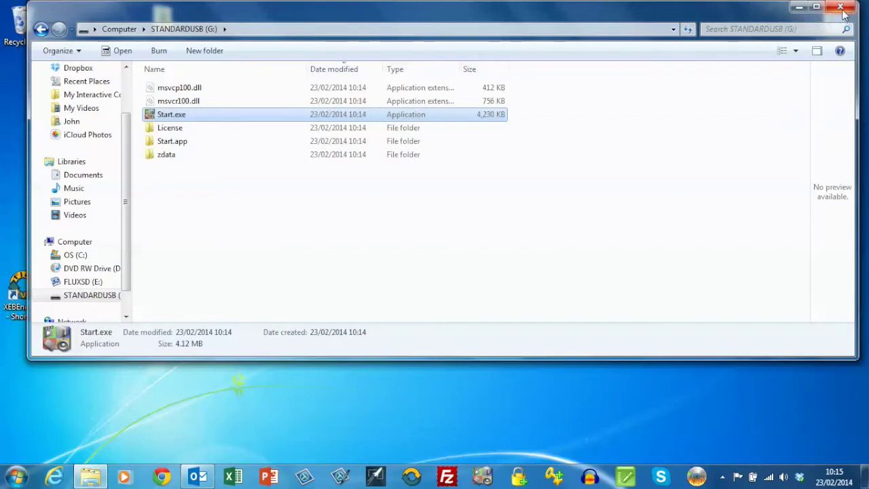
click(842, 9)
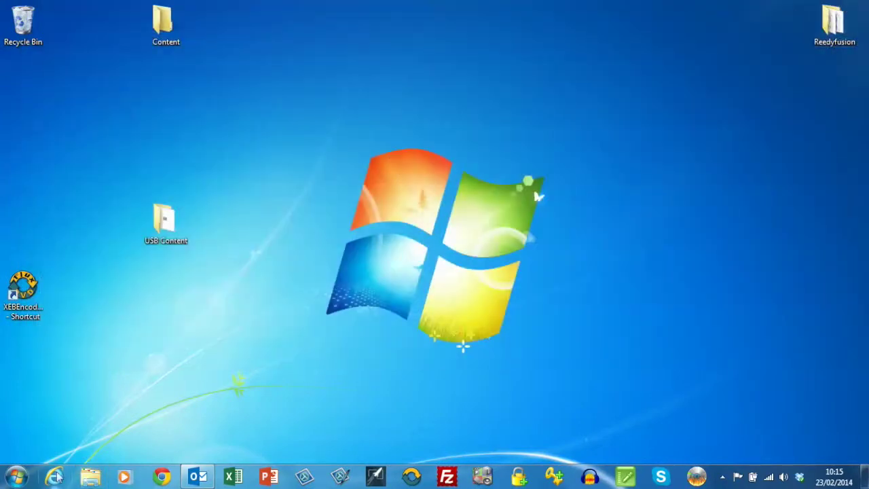
Step: Copy the whole STANDARDUSB (G:) drive and paste it onto the desktop
click(87, 478)
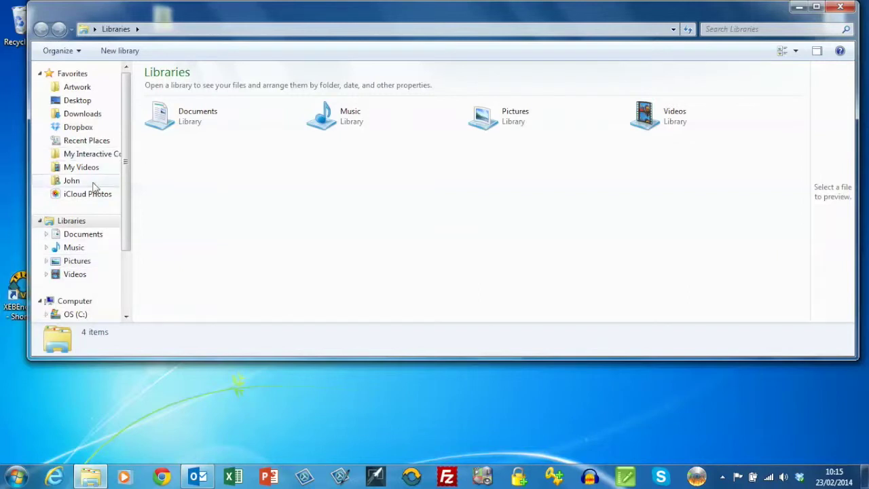
drag(126, 244, 124, 278)
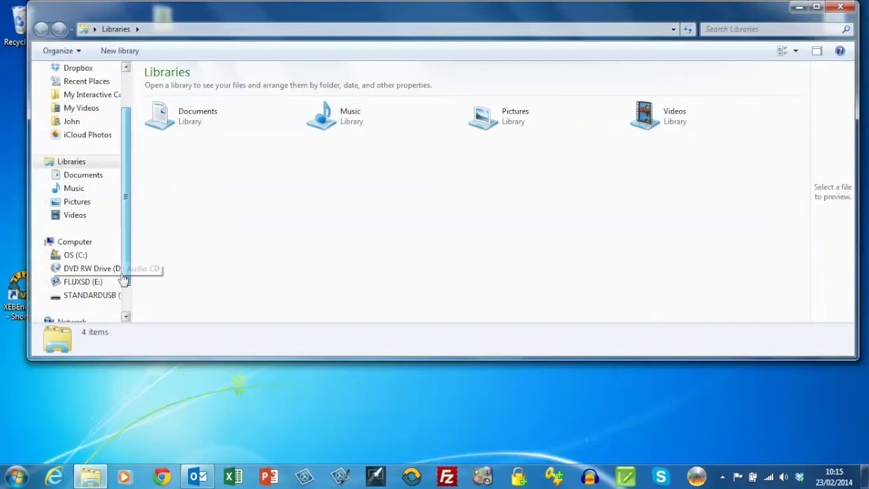
right_click(91, 302)
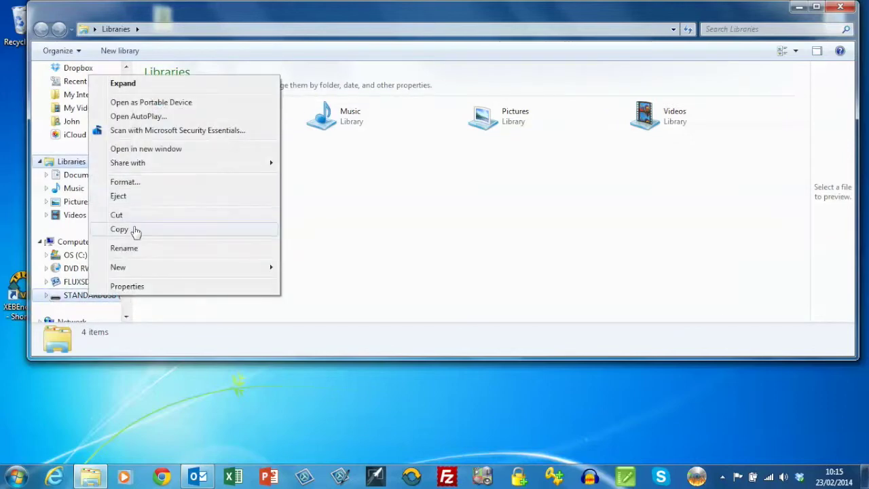
click(134, 229)
right_click(256, 403)
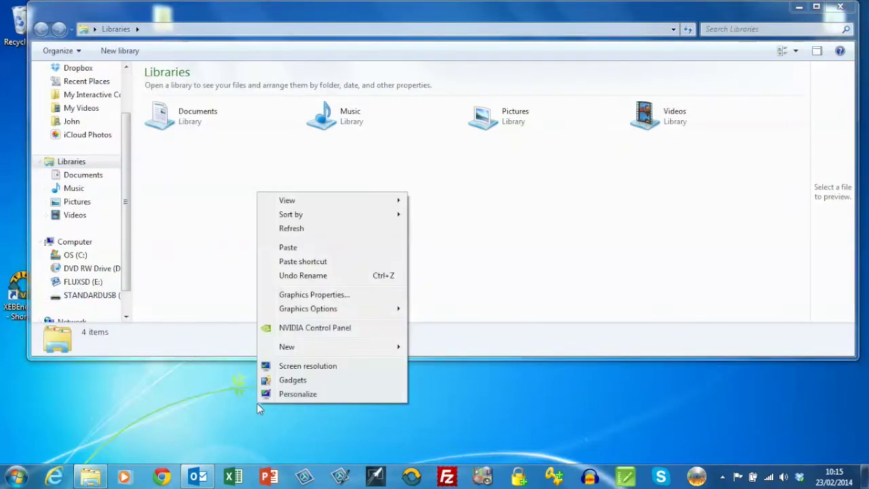
click(304, 250)
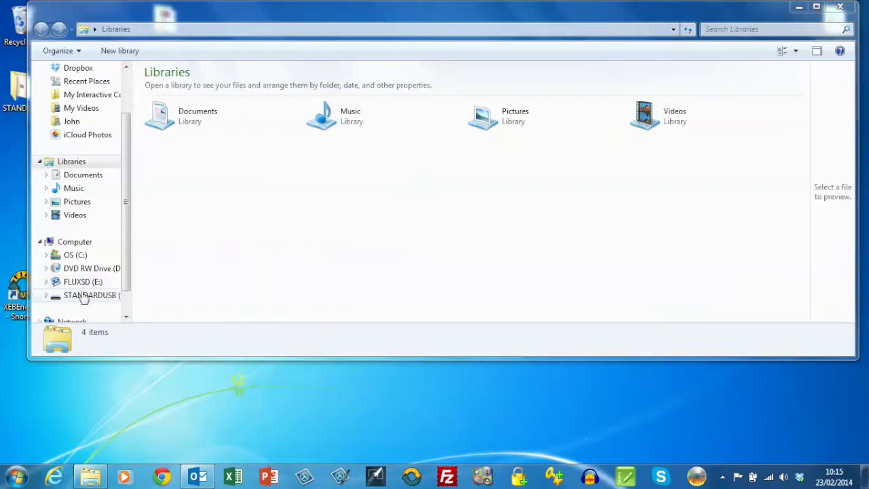
Step: Safely eject the STANDARDUSB (G:) stick
drag(753, 16, 770, 289)
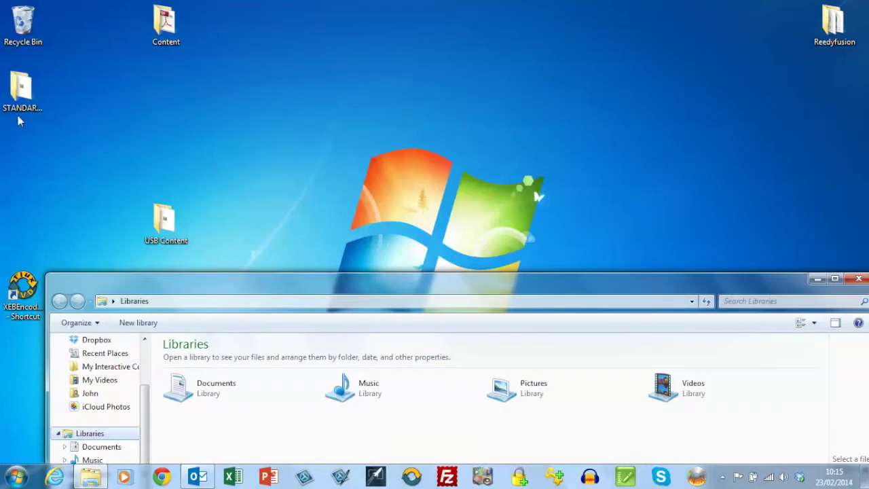
drag(254, 266, 275, 21)
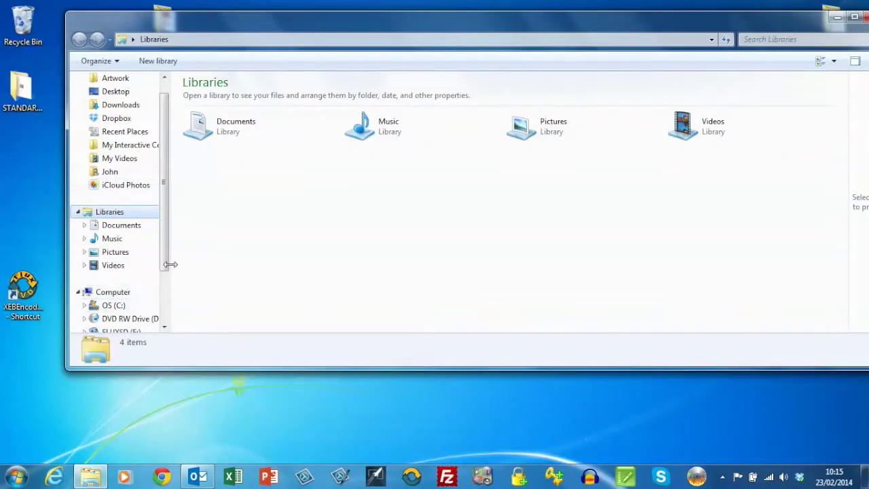
drag(168, 267, 169, 285)
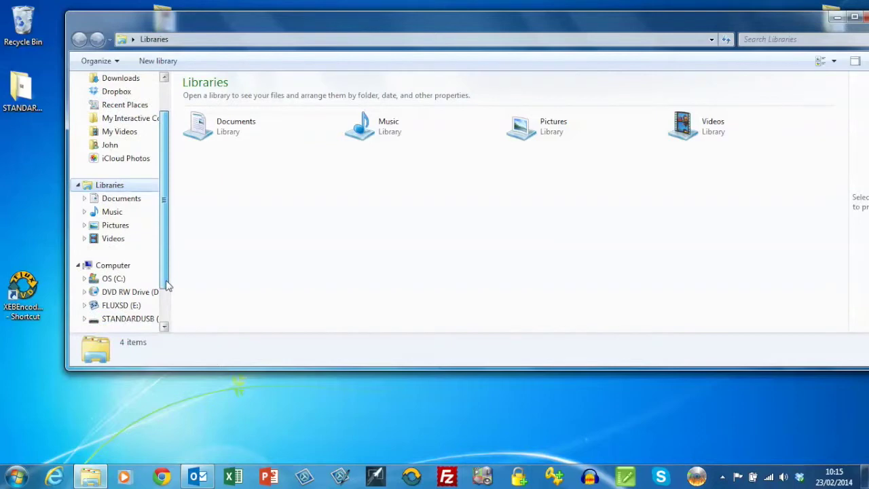
right_click(135, 320)
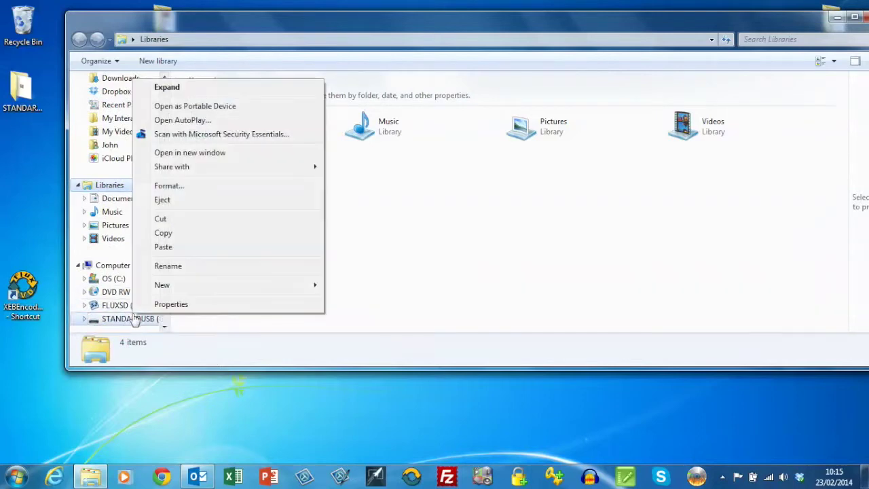
click(174, 202)
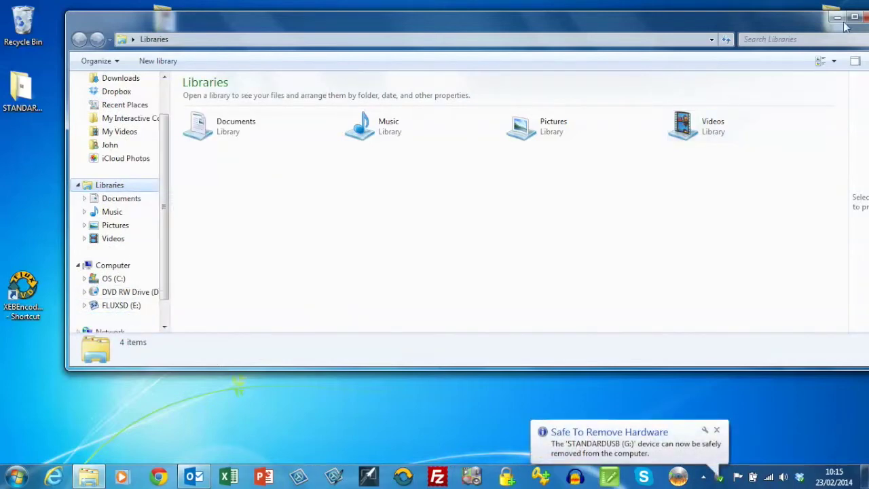
Step: Run Start.exe from the desktop STANDARDUSB copy without the original stick present
click(865, 18)
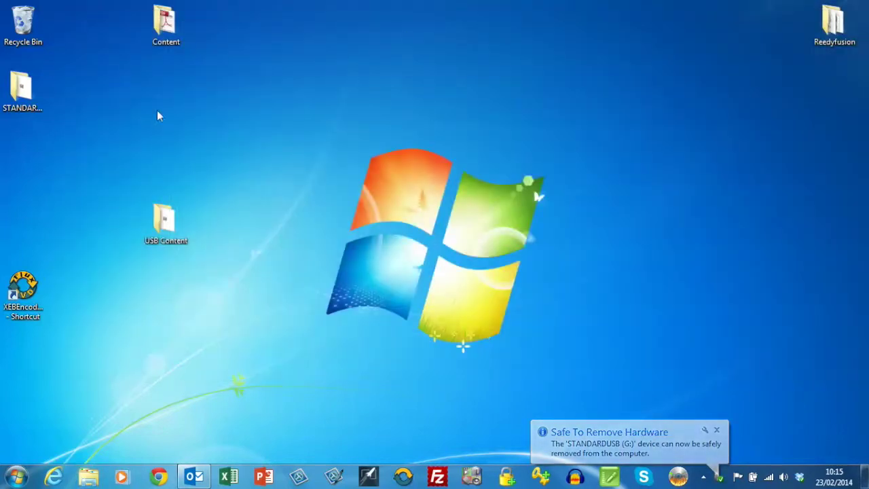
double_click(25, 95)
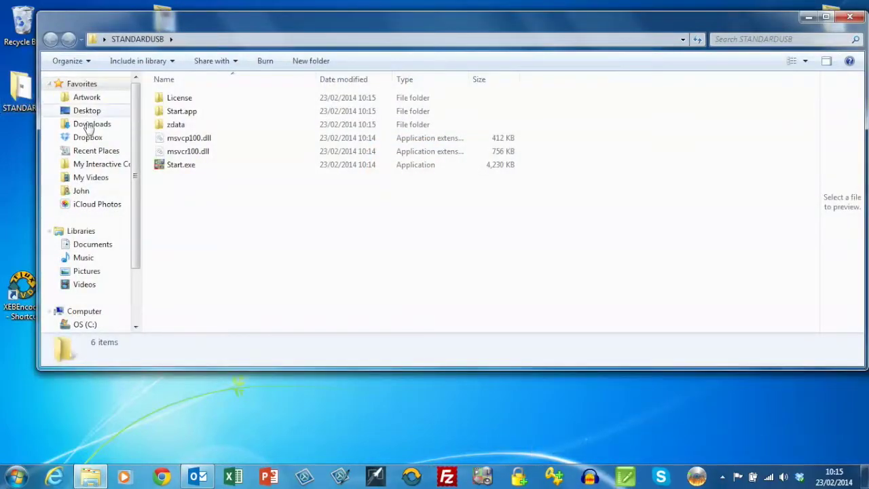
double_click(169, 167)
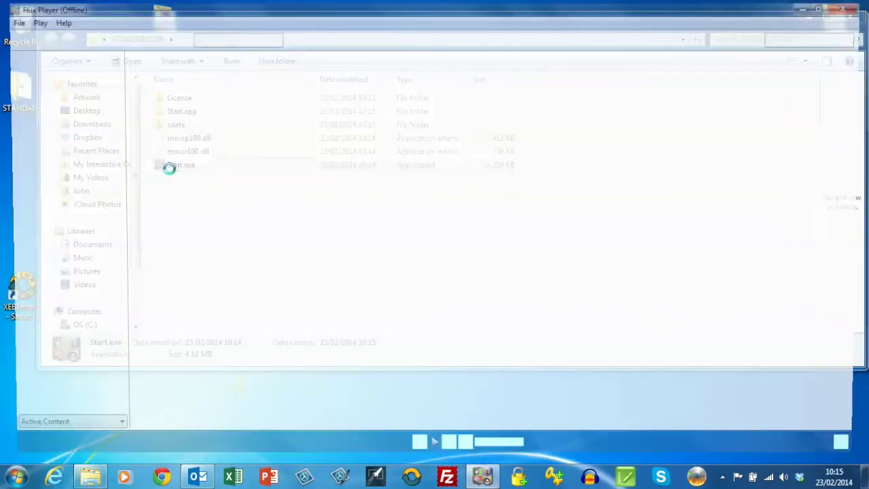